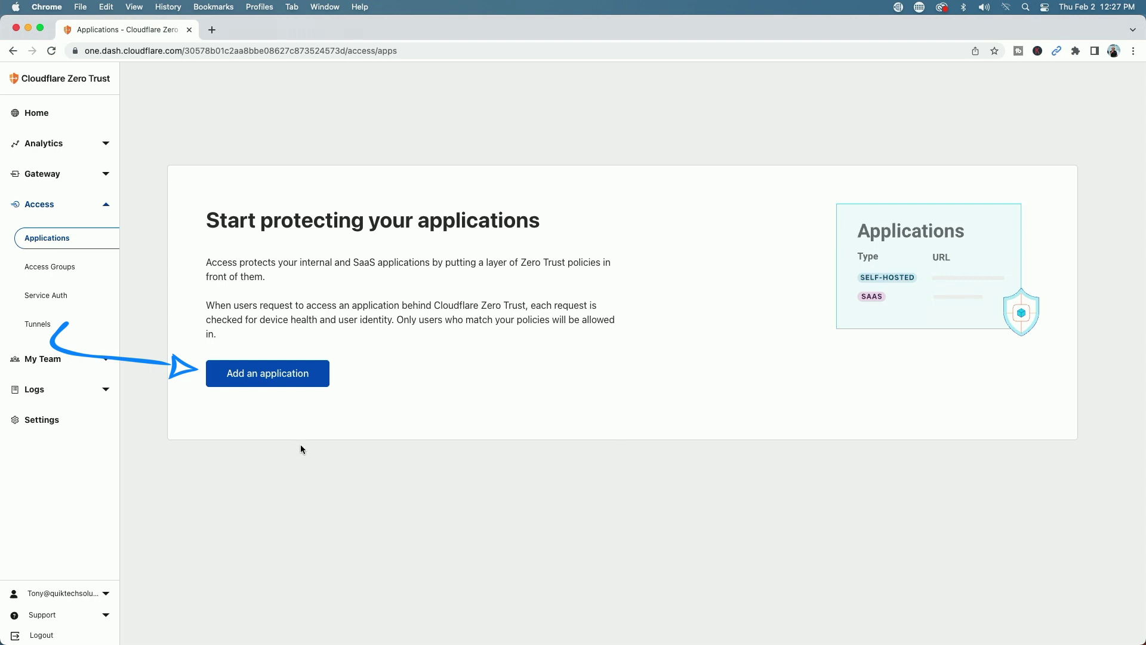
Start a new Access application from the Applications page
click(254, 374)
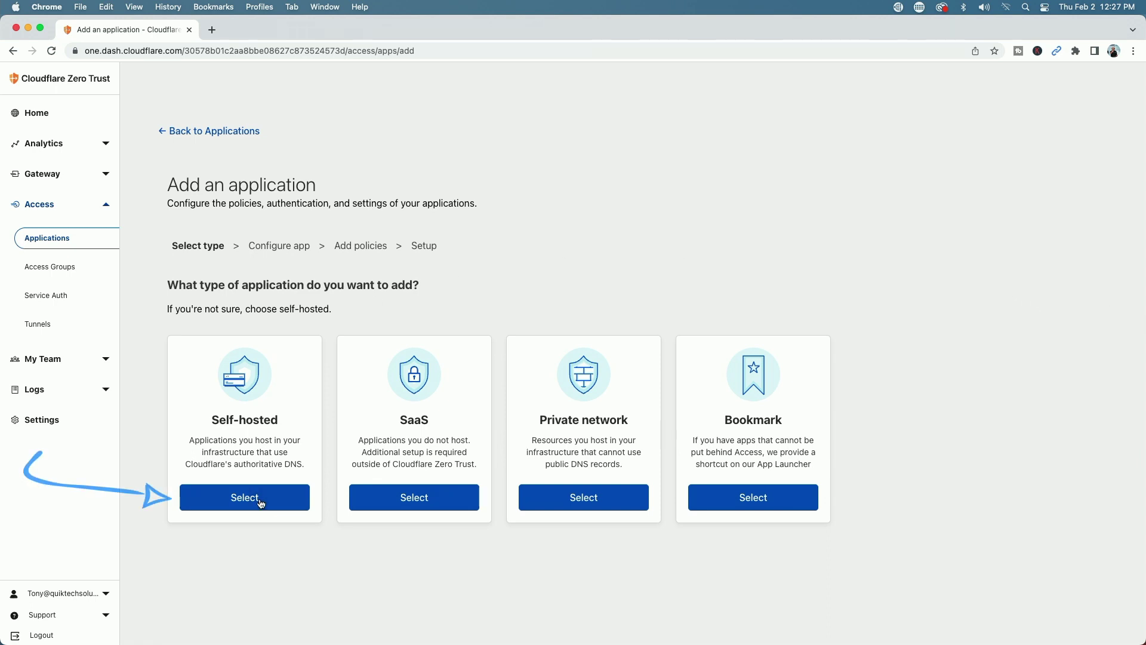
Create a self-hosted app named 'files' on subdomain files of qthomelab.com
click(238, 497)
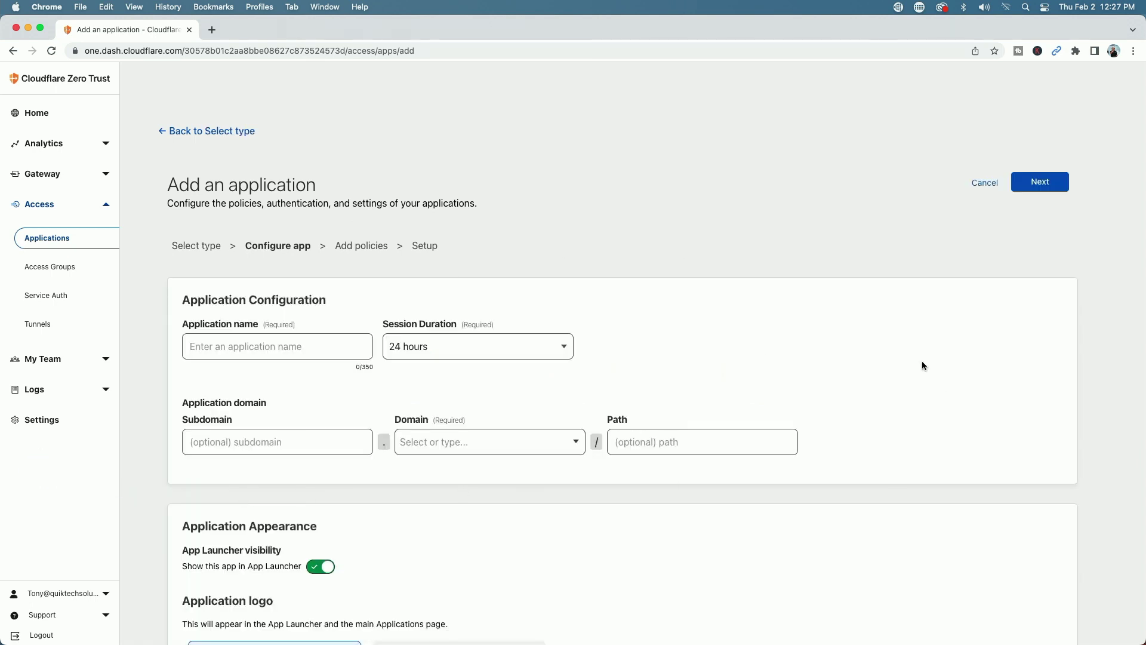
click(234, 345)
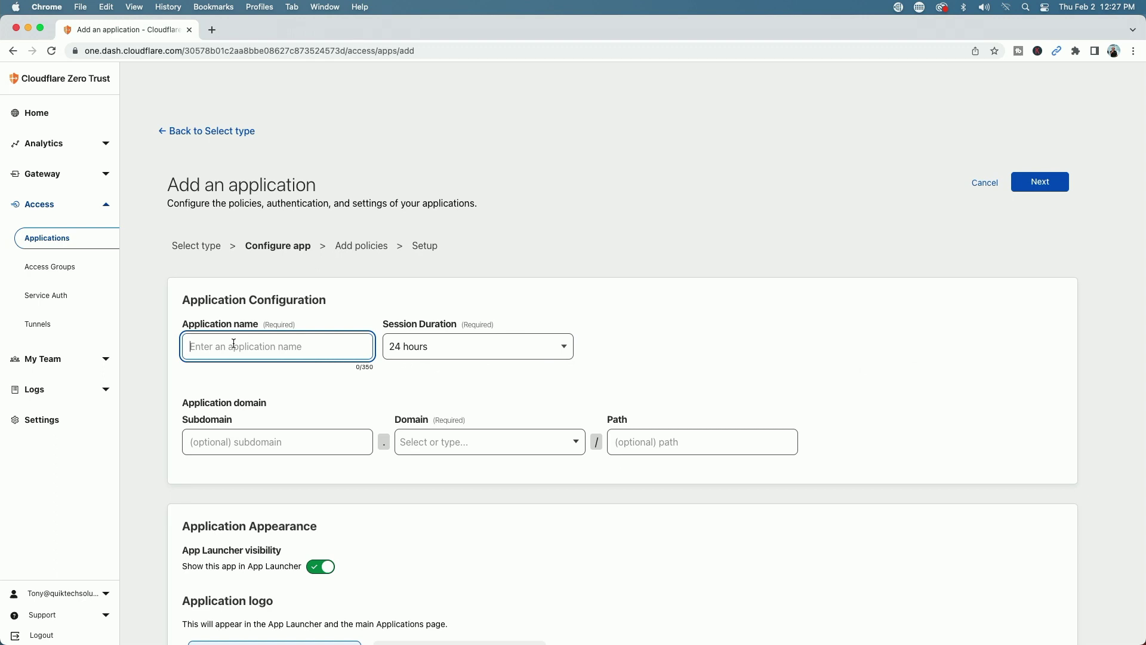
text(files)
click(219, 441)
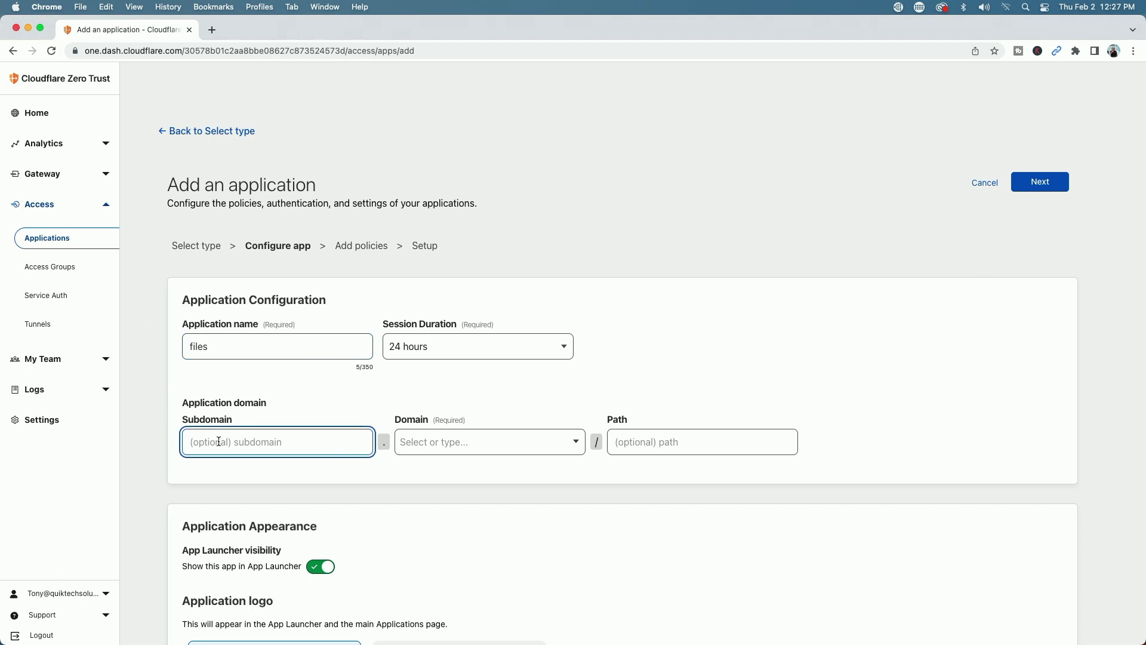
text(files)
click(512, 442)
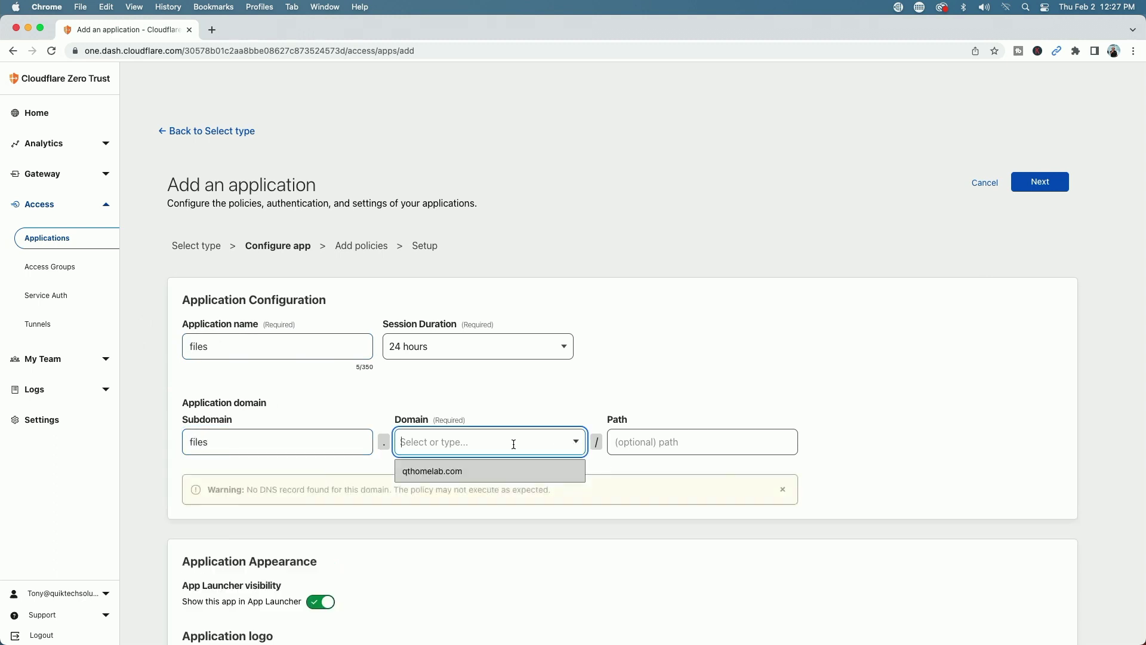
click(425, 472)
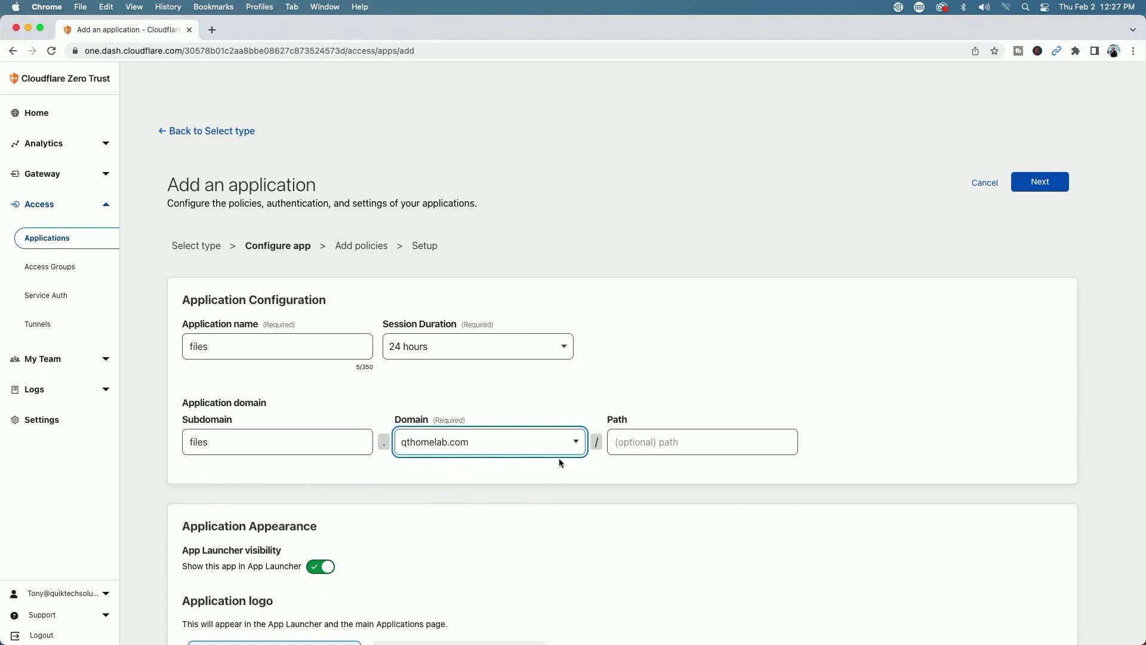
Keep the session duration at 24 hours and continue to the policies step
click(564, 347)
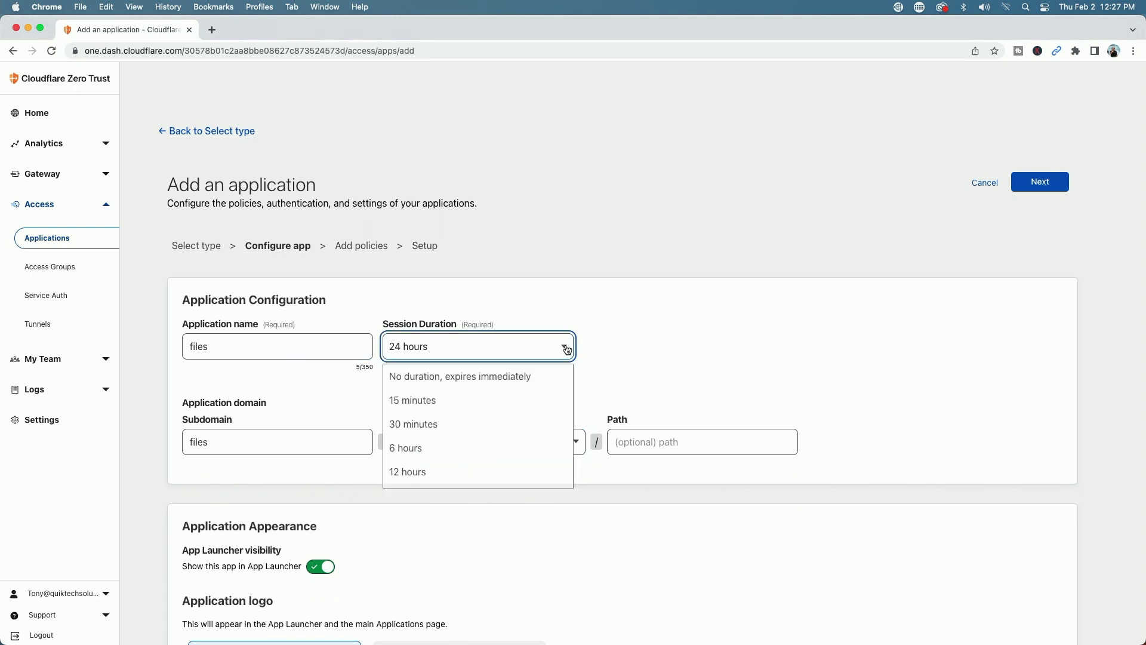
scroll(522, 423, down, 3)
scroll(523, 422, up, 3)
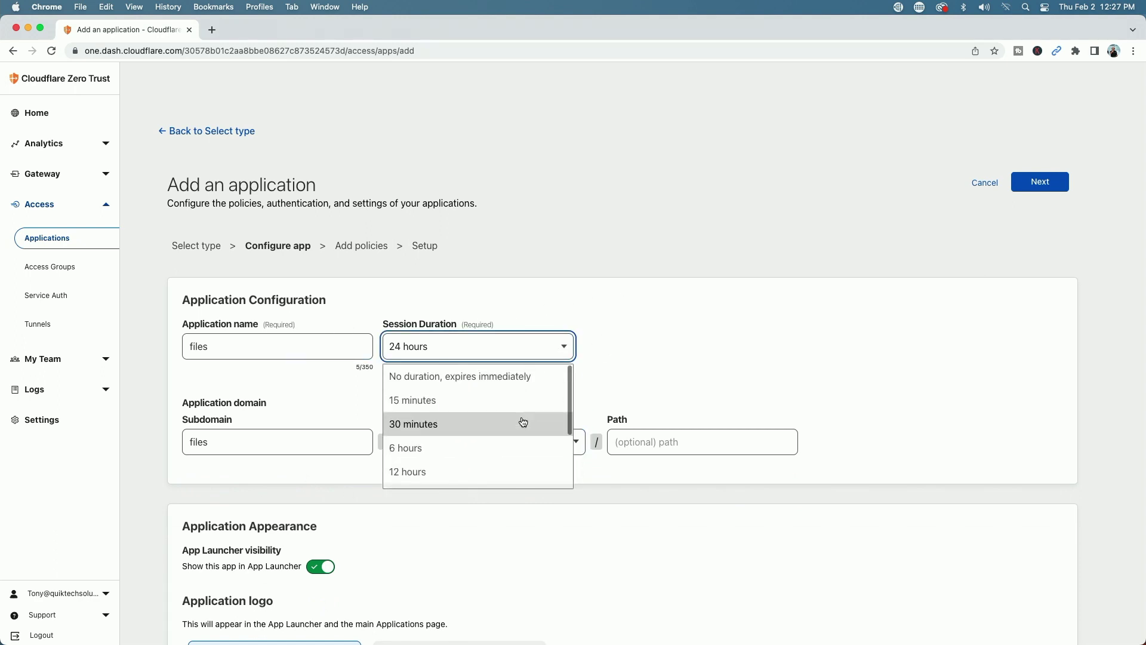
click(775, 338)
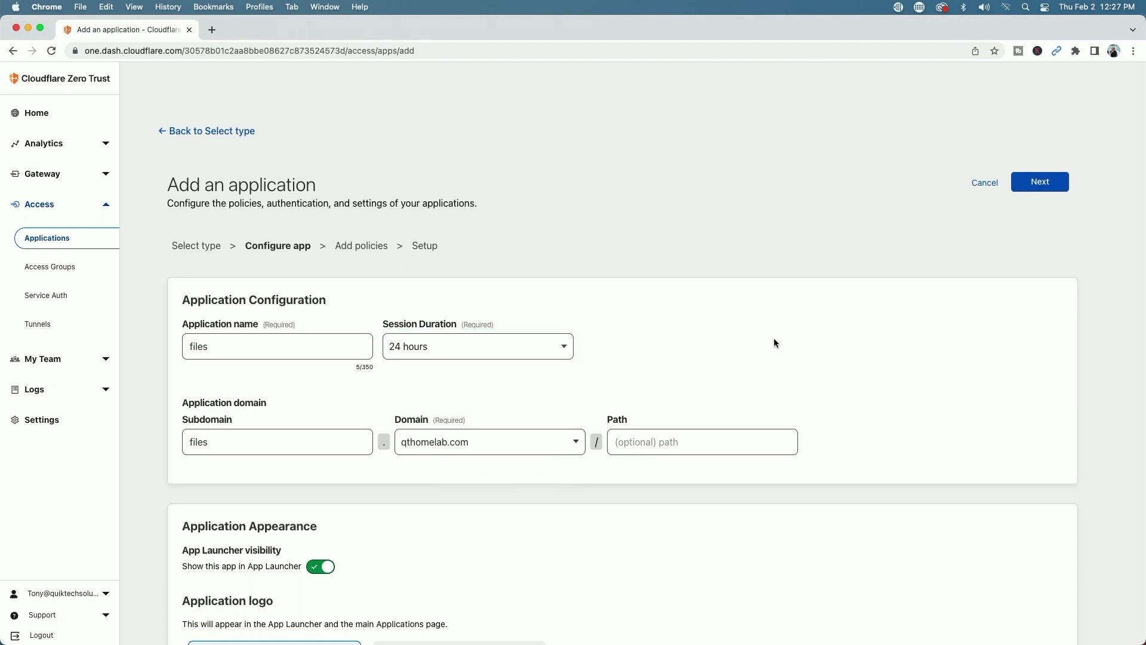
scroll(703, 540, down, 4)
scroll(704, 539, up, 4)
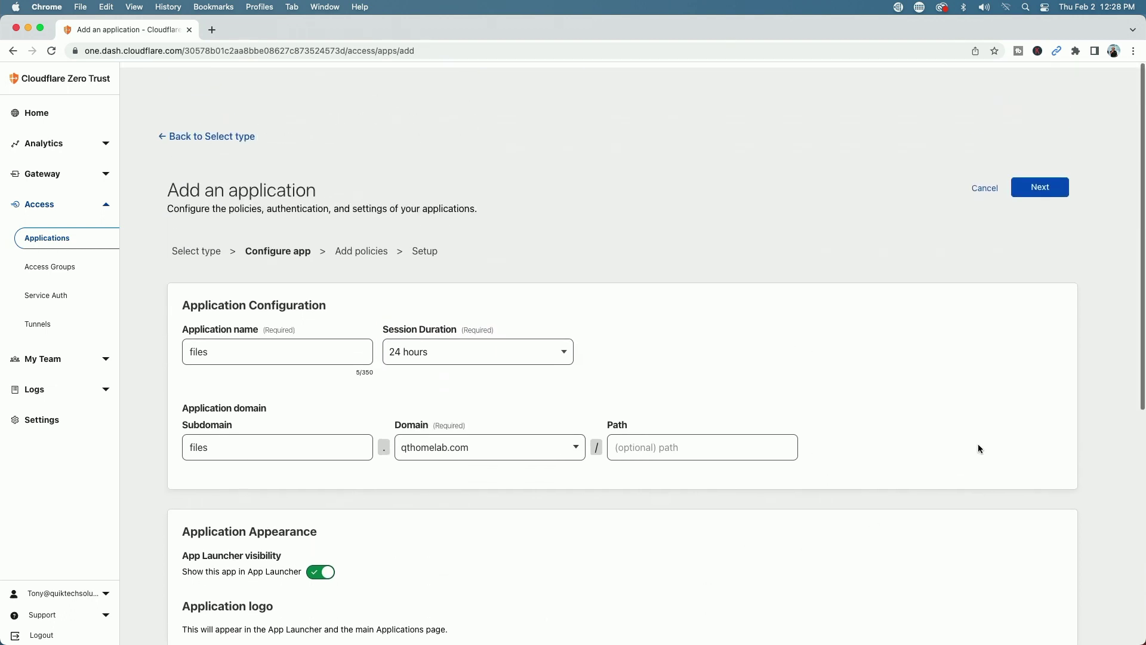
click(1032, 186)
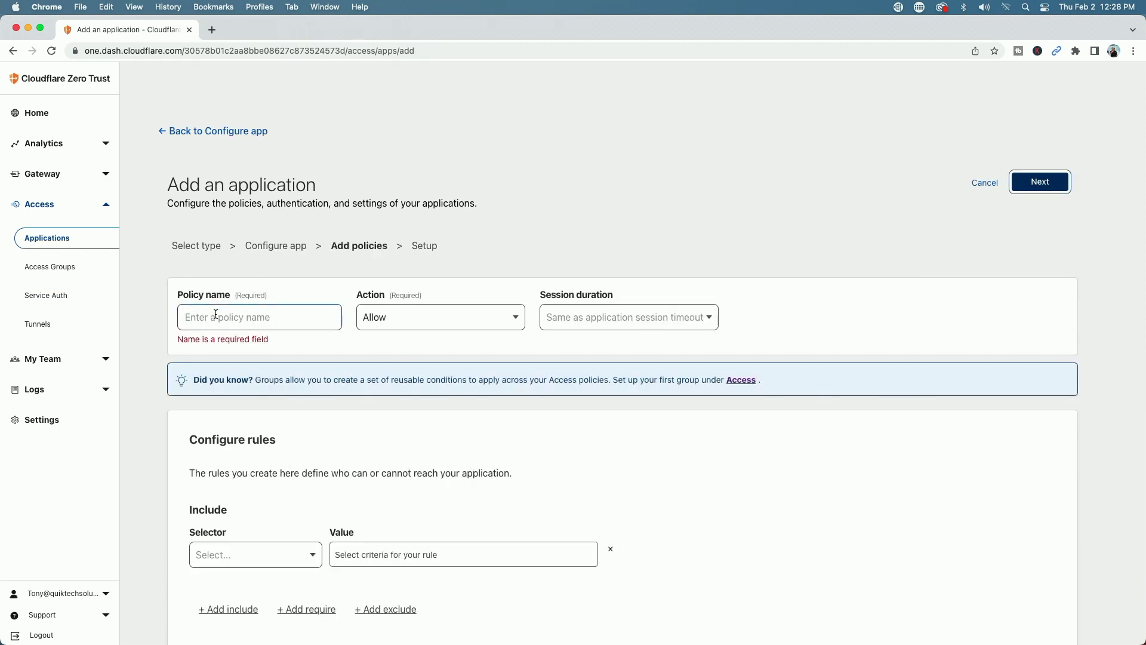
Name the Allow policy 'email' and base its include rule on the Emails selector
click(218, 314)
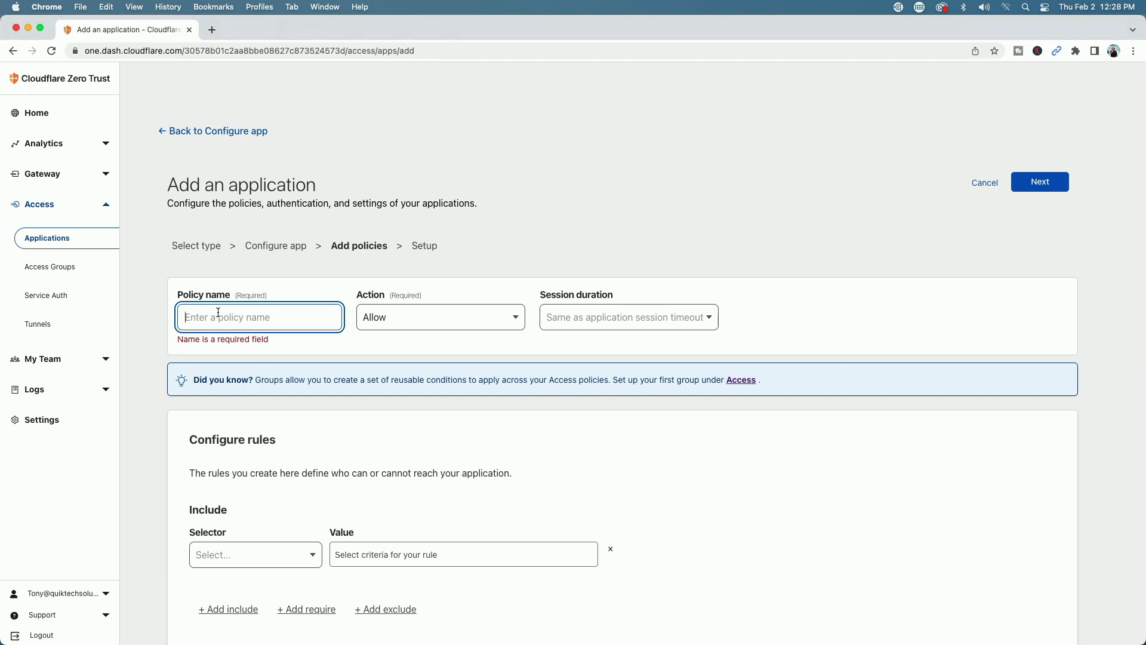
text(email)
click(711, 319)
click(669, 331)
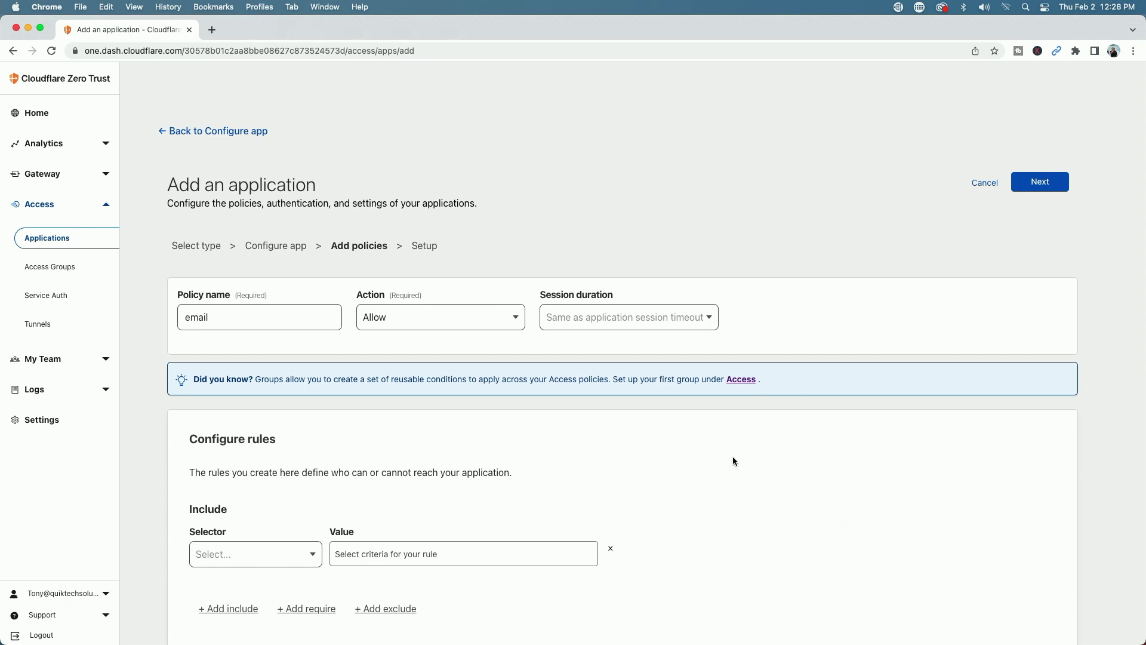
scroll(733, 454, down, 3)
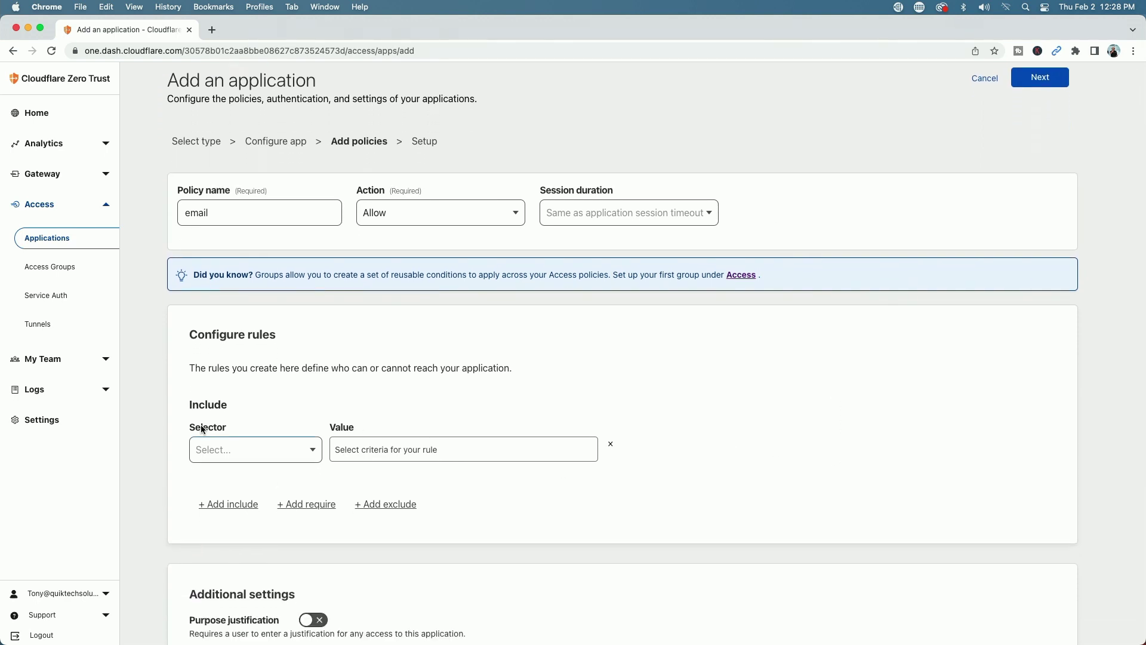
click(314, 452)
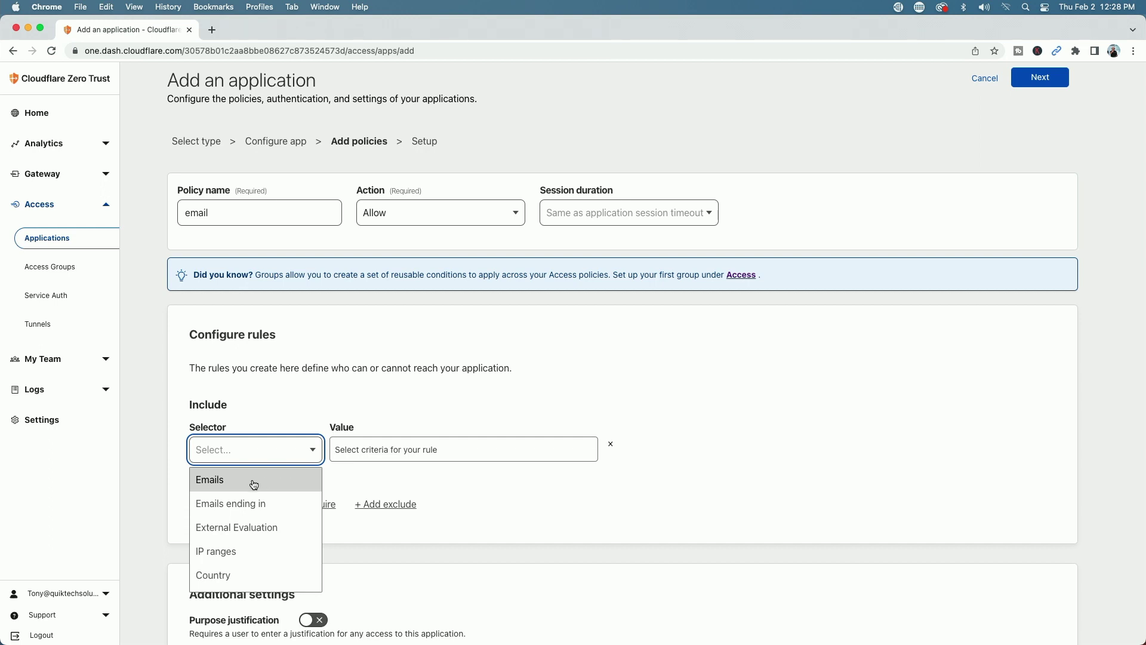
click(228, 480)
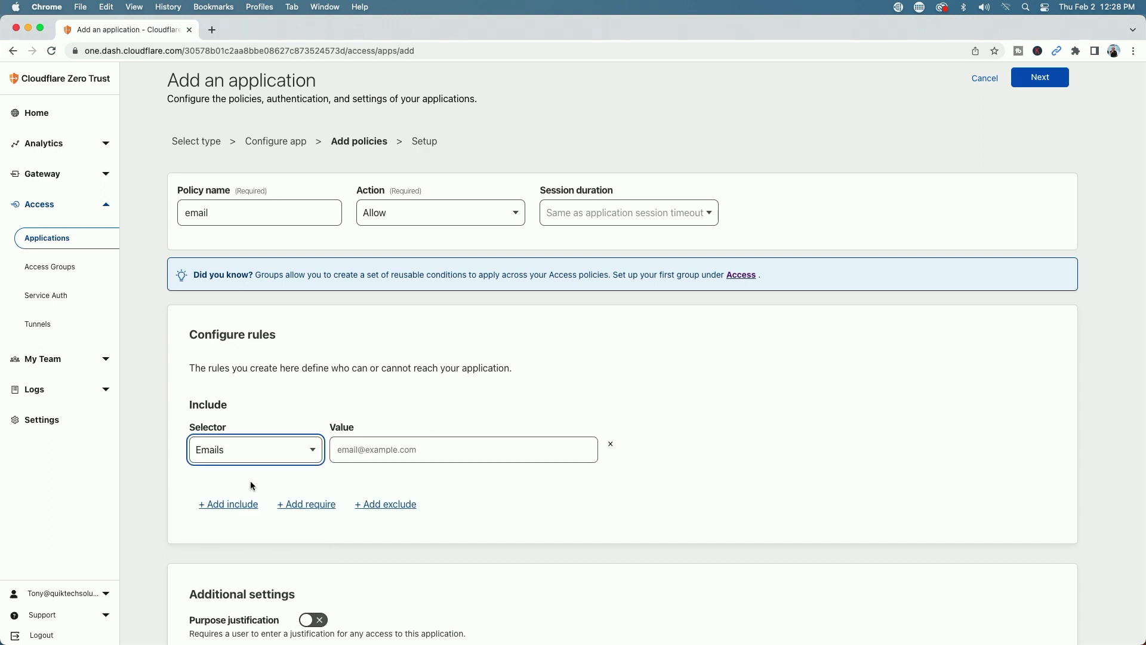
click(351, 450)
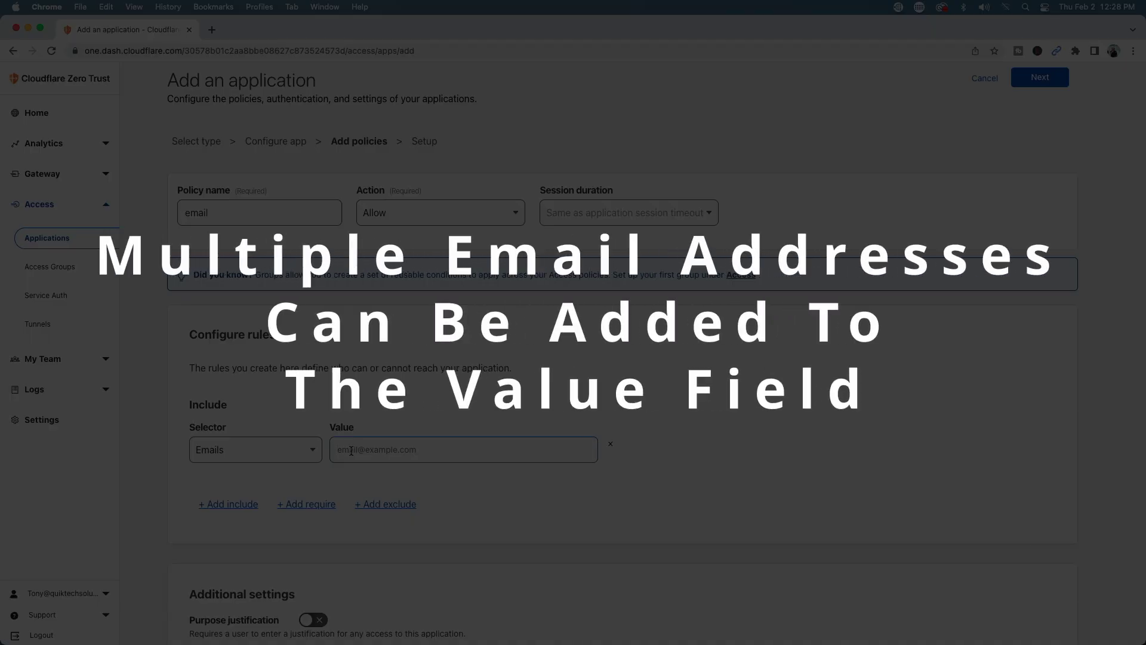
Add the allowed e-mail address to the policy and save the 'files' application
key(Return)
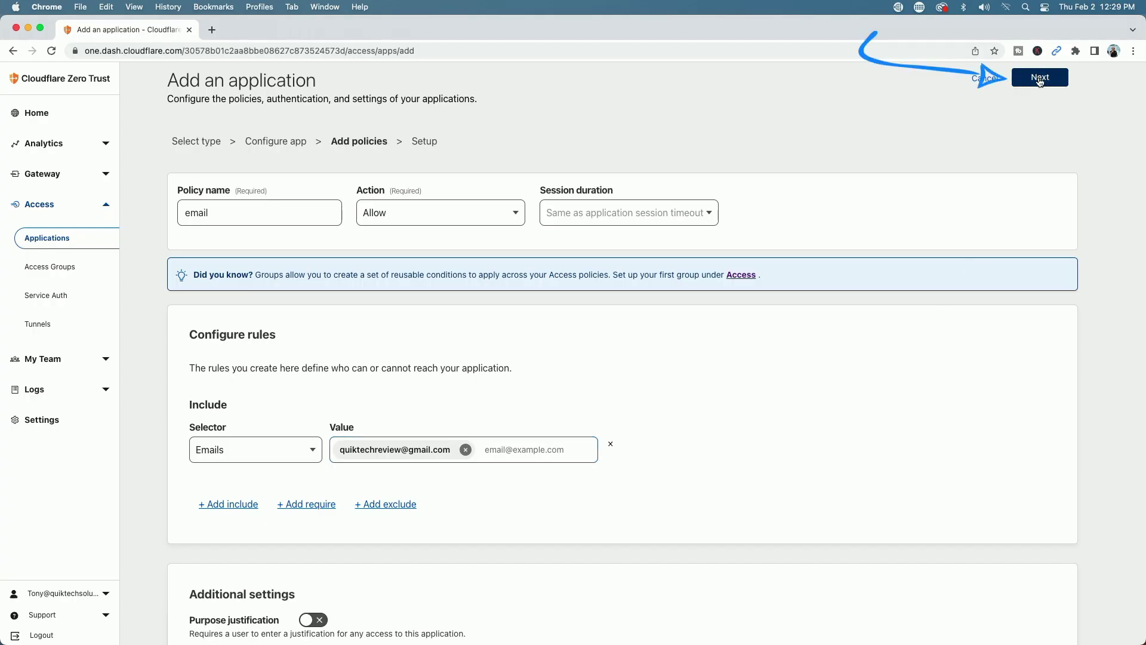
click(1040, 79)
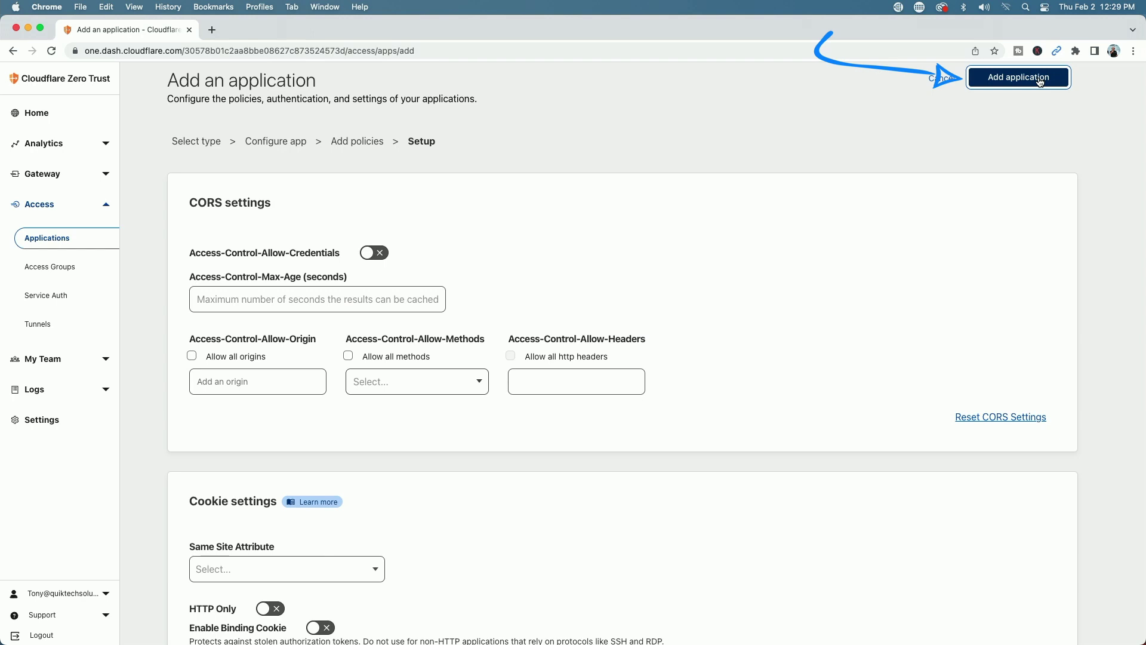
click(1040, 79)
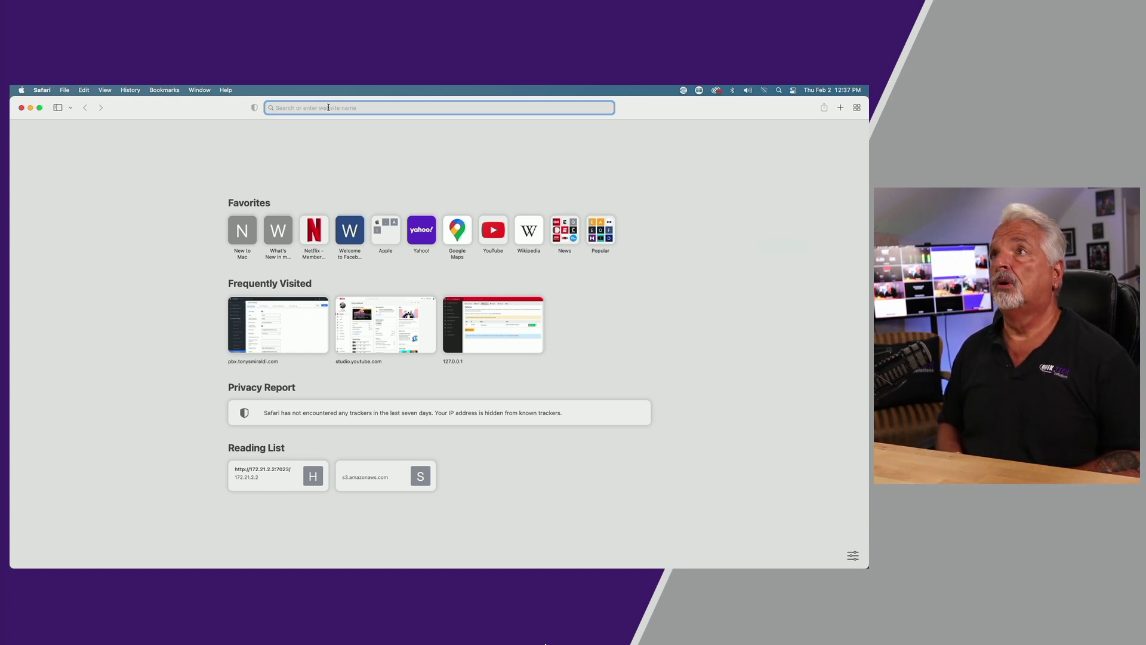
Load files.qthomelab.com in Safari and request a login code for the allowed e-mail address
text(files)
key(Return)
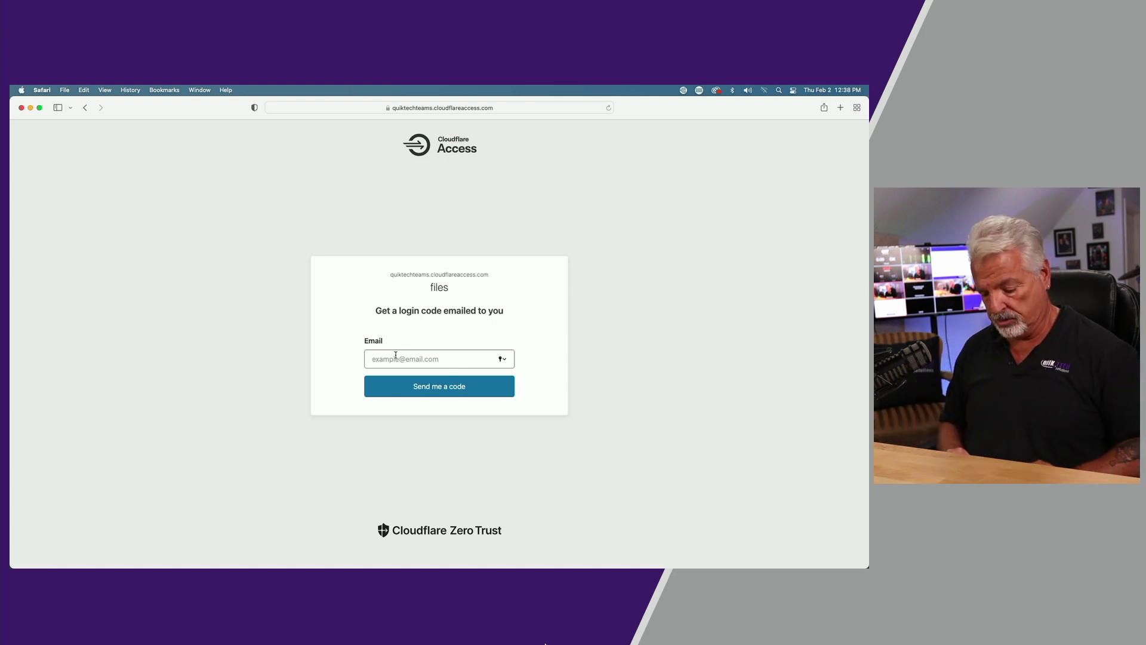
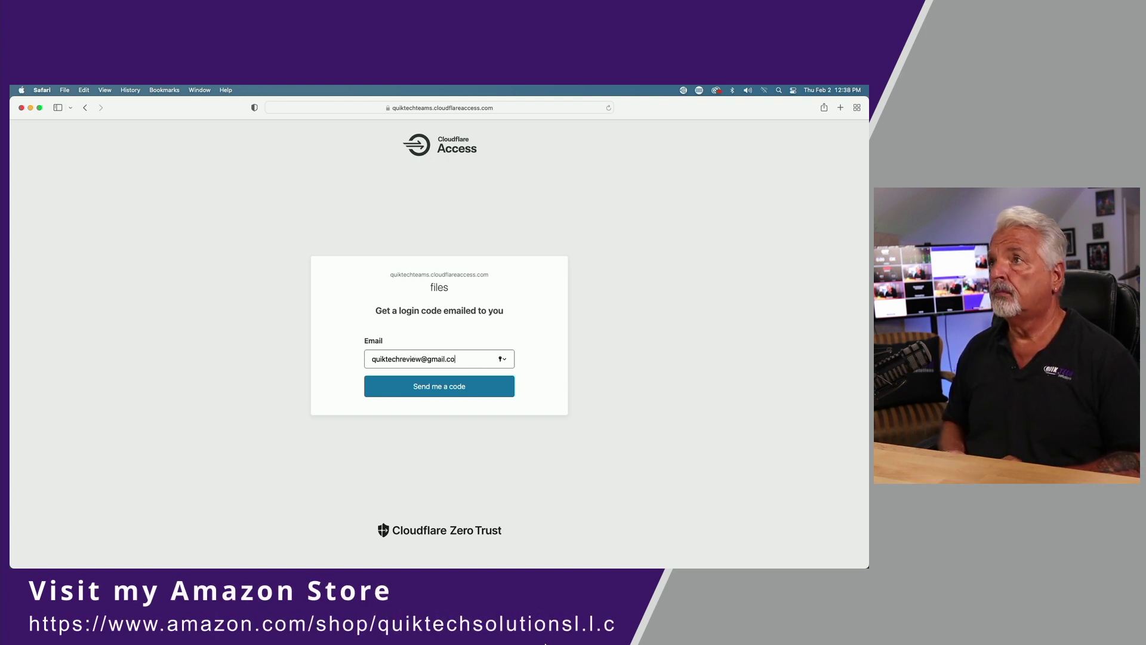
click(437, 389)
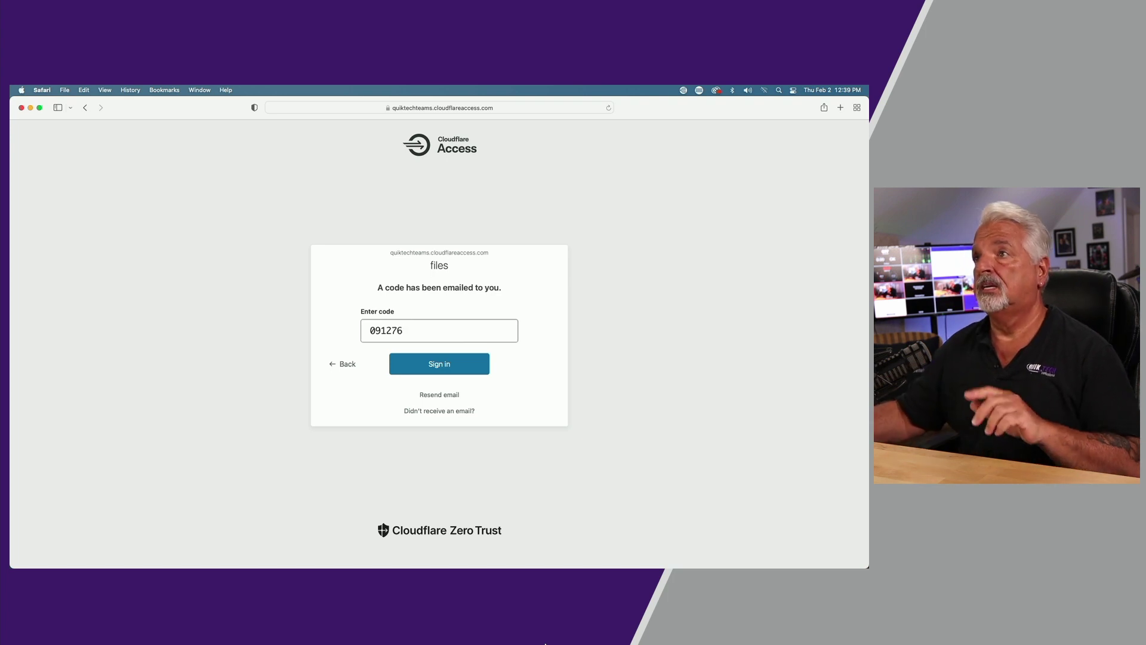
Submit the emailed one-time code on the Cloudflare Access login page
click(436, 368)
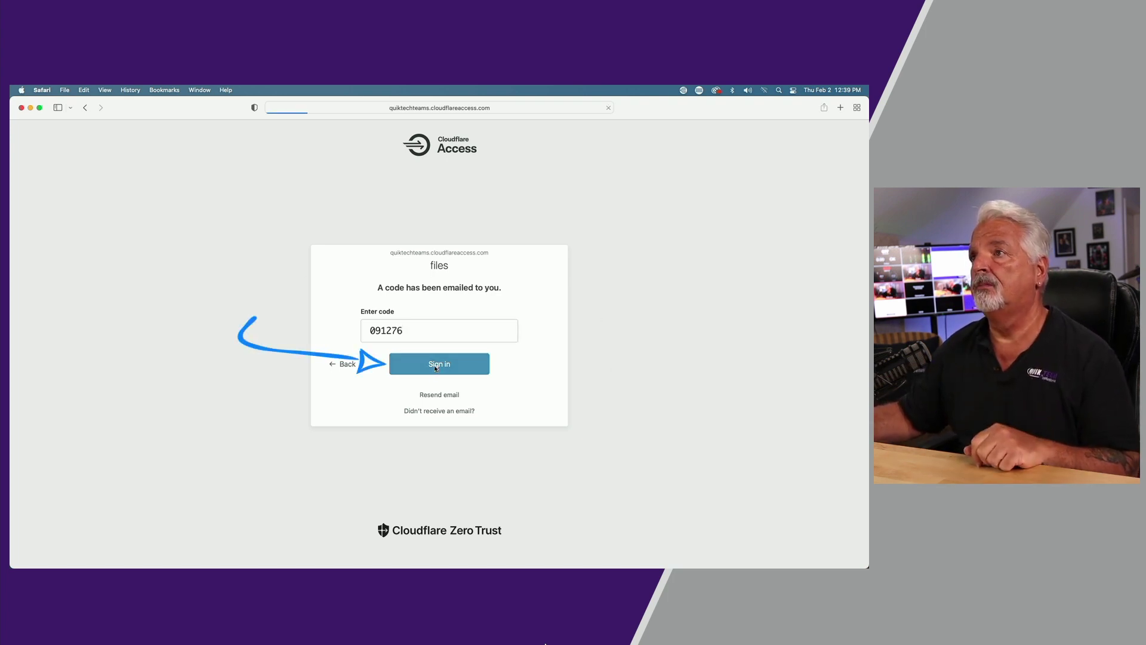